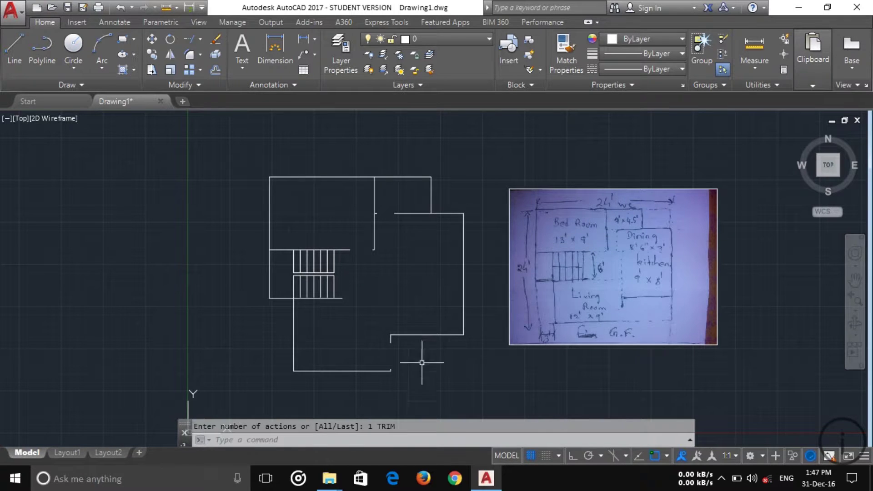
left_click(468, 376)
left_click(427, 274)
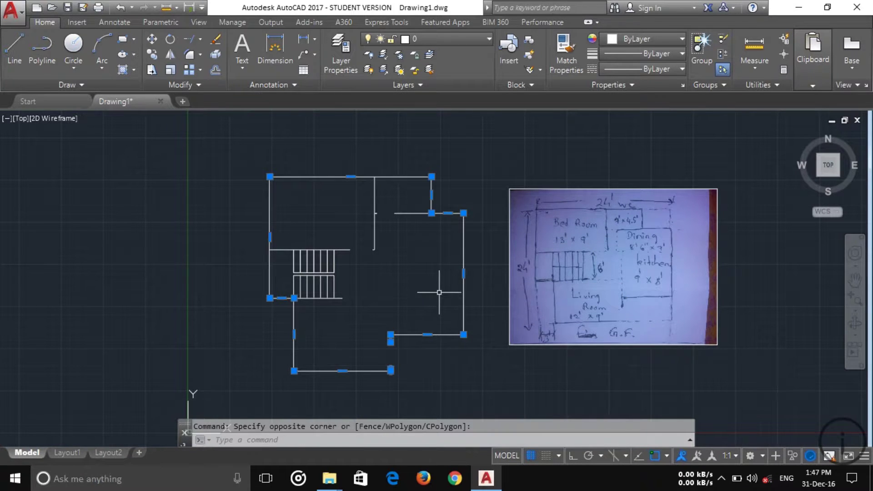
key("Escape")
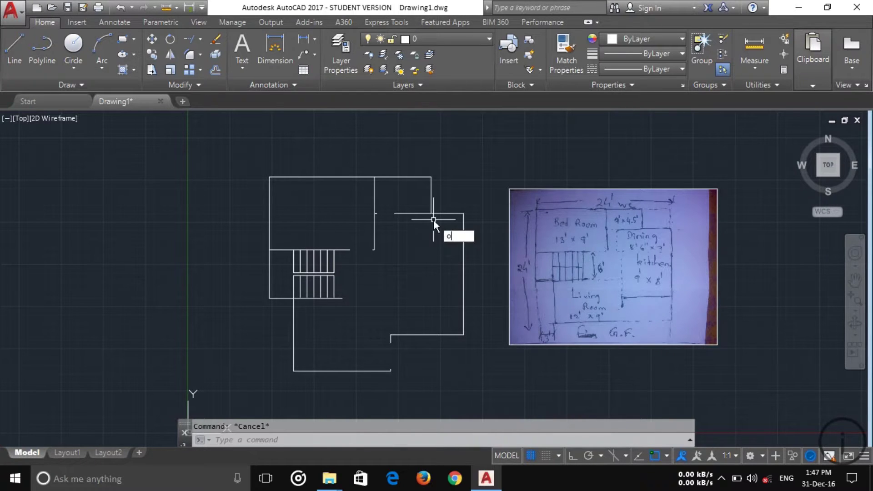
Step: Offset the outer wall outline of the plan 5" to both the inside and the outside
key("Return")
type("5")
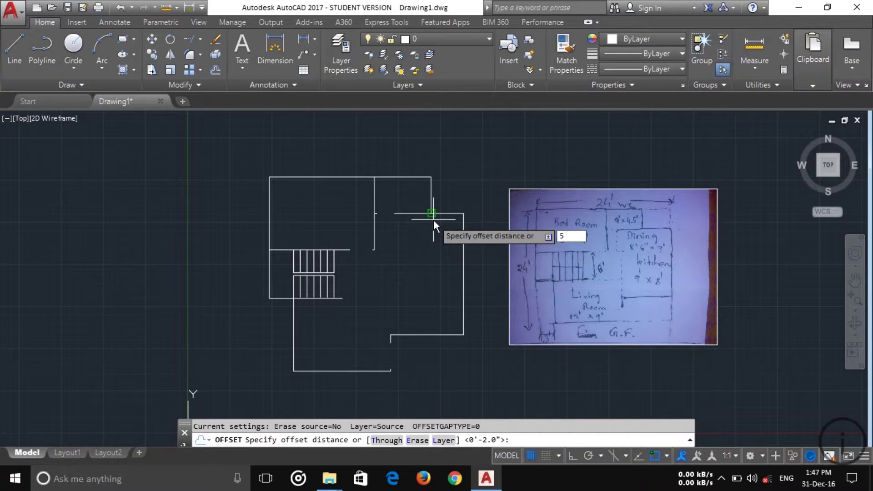
type("\"")
key("Return")
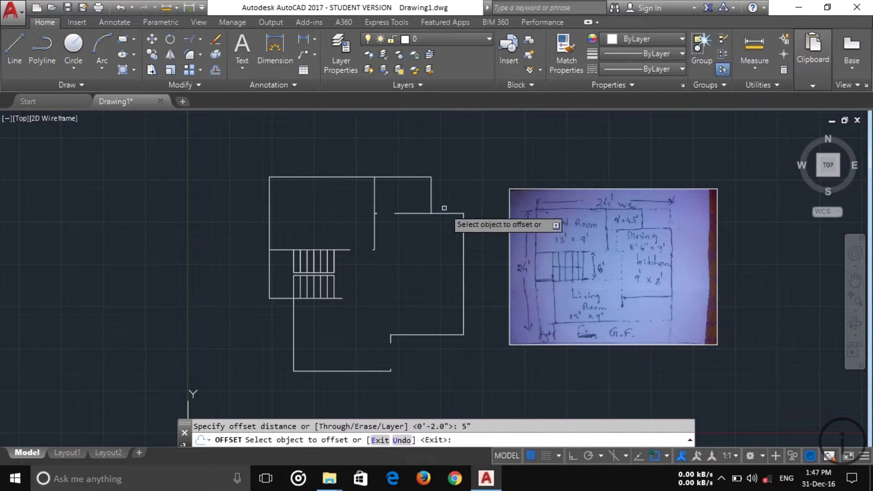
left_click(451, 213)
left_click(452, 229)
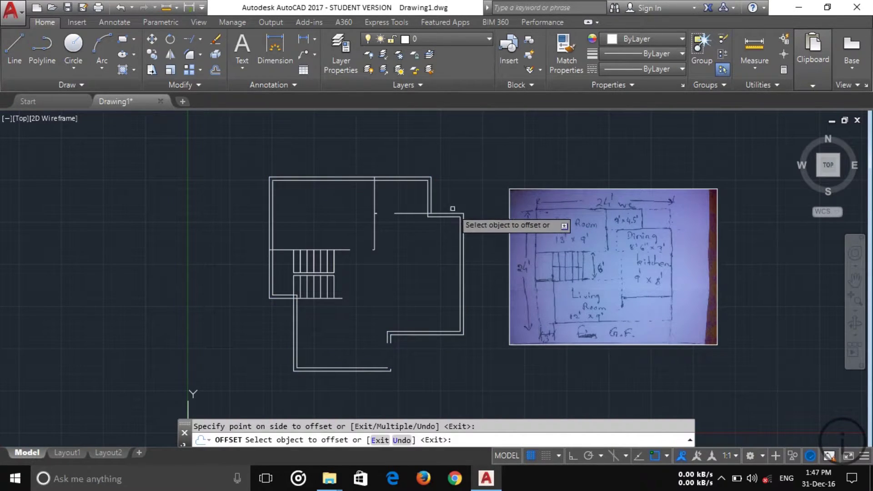
left_click(450, 213)
left_click(456, 196)
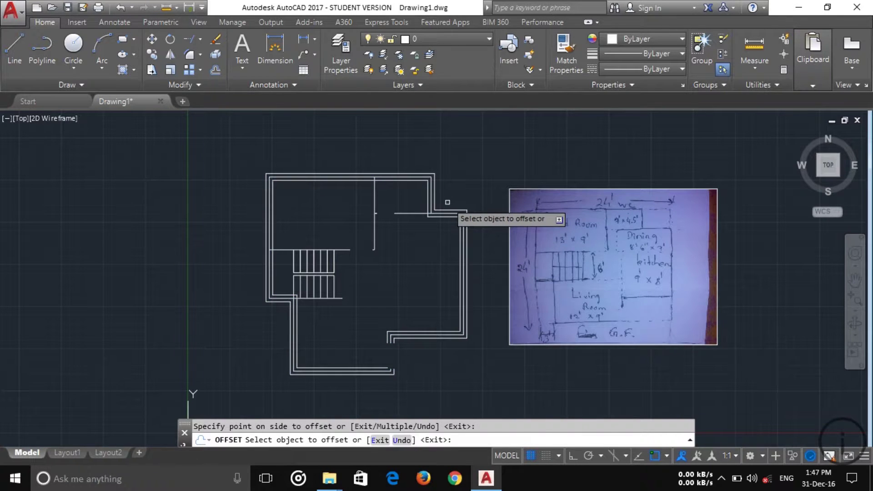
Step: Offset the wall lines above and below the staircase 5" to both sides
left_click(290, 250)
left_click(287, 247)
left_click(285, 250)
left_click(298, 275)
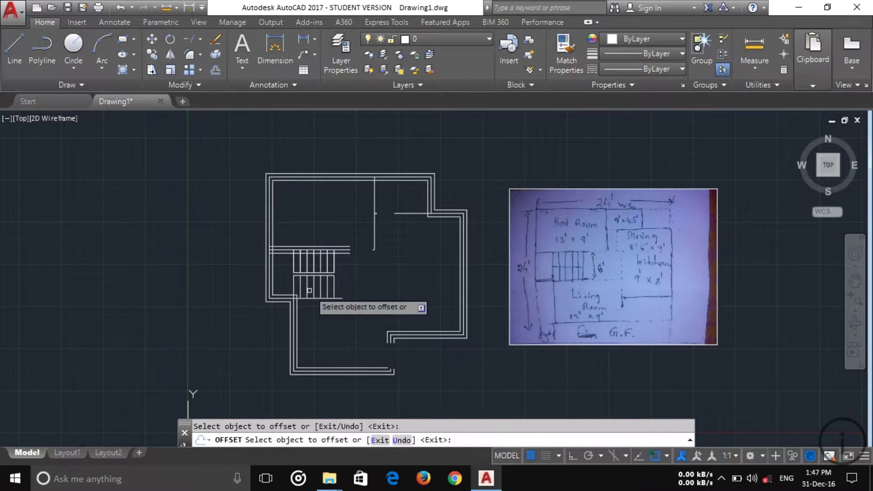
left_click(338, 300)
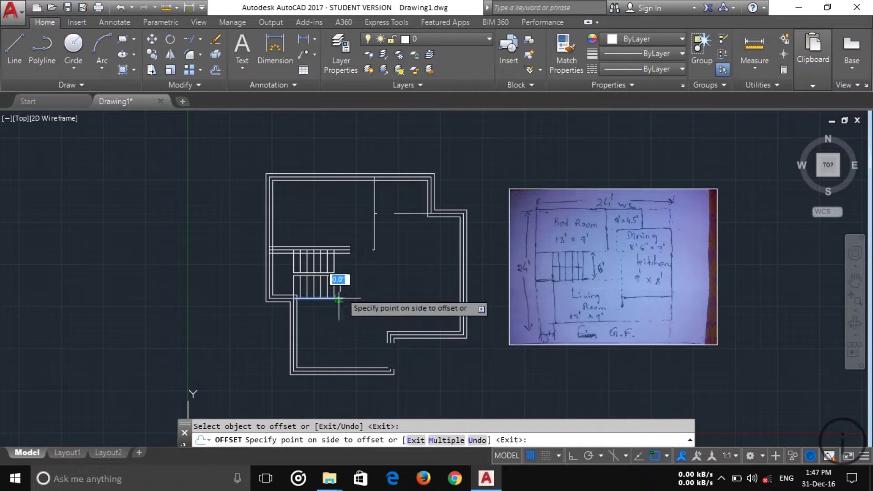
left_click(335, 286)
scroll(335, 295, "up", 6)
left_click(325, 337)
left_click(325, 353)
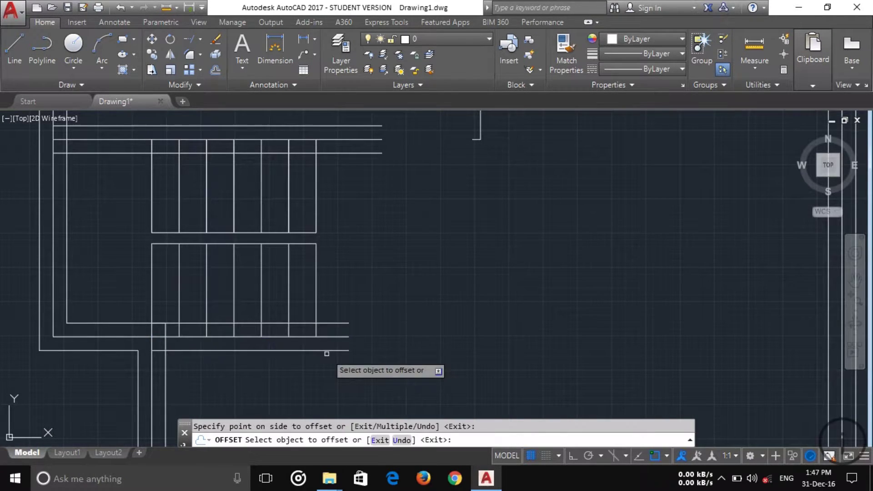
Step: Offset the vertical partition line between the bedroom and the WC 5" to both sides
scroll(488, 270, "down", 4)
middle_click_drag(490, 274, 459, 316)
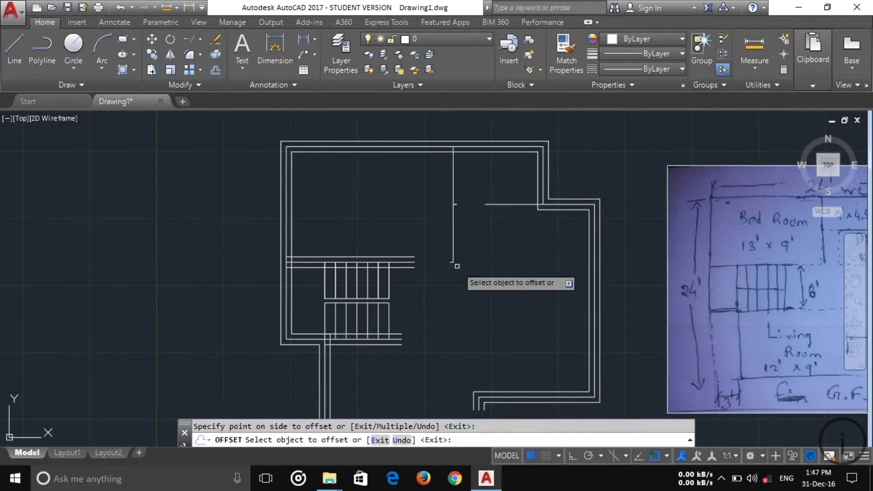
left_click(454, 241)
left_click(431, 231)
left_click(455, 226)
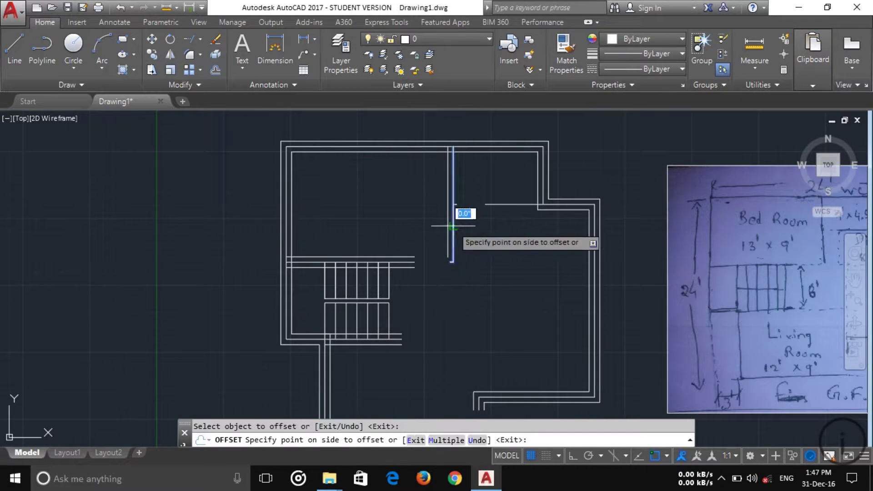
left_click(459, 230)
key("Escape")
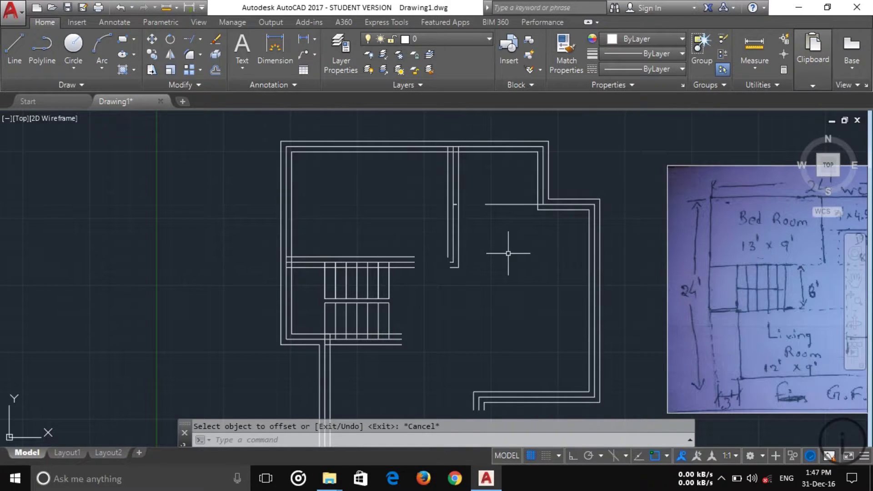
Step: Offset the short horizontal wall line below the WC 2.5" to both sides
key("Return")
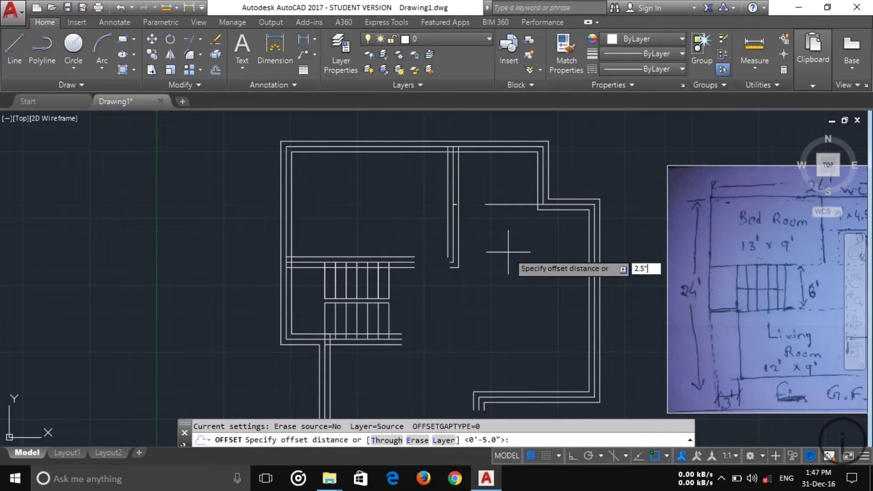
key("Return")
left_click(514, 204)
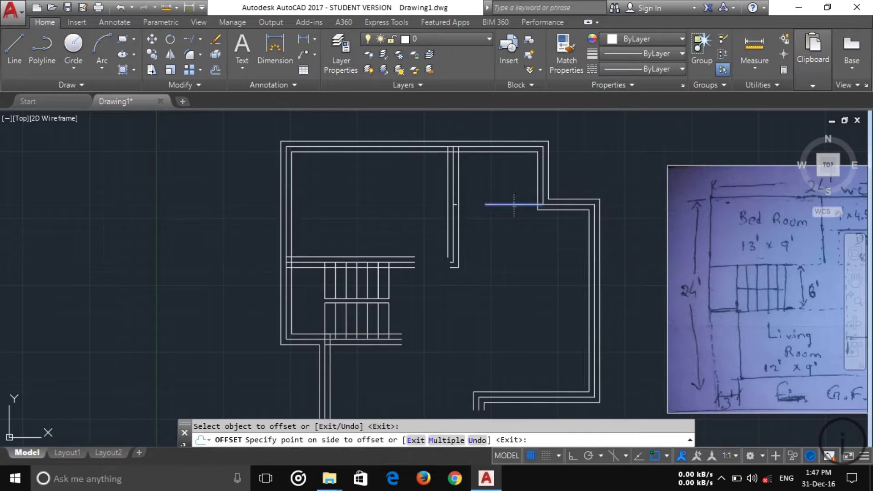
left_click(514, 208)
scroll(515, 200, "up", 4)
left_click(515, 196)
left_click(518, 170)
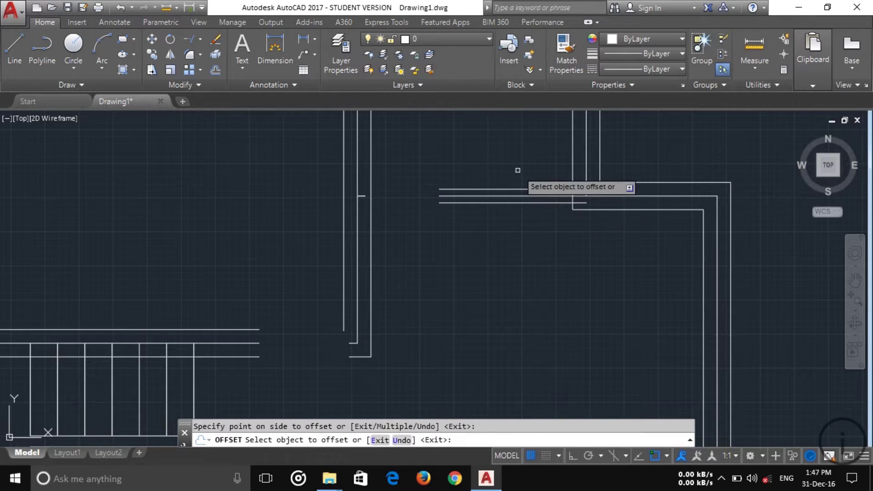
key("Escape")
Step: Erase the original centre lines of the outer wall, WC wall, bedroom partition and upper stair wall
left_click(520, 198)
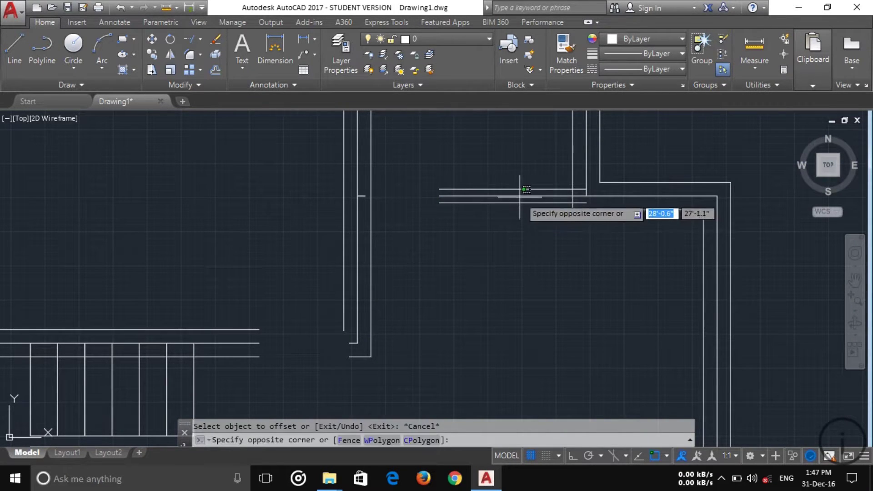
left_click(520, 195)
key("Delete")
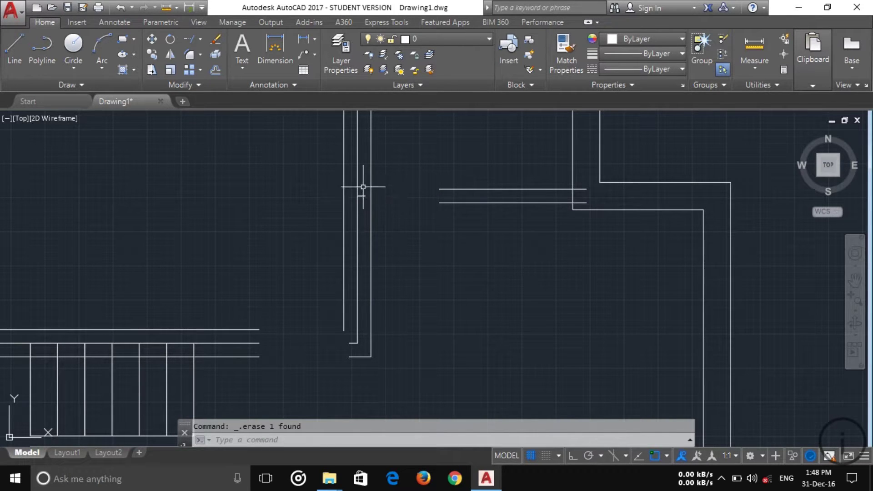
left_click(246, 349)
left_click(242, 335)
key("Delete")
Step: Erase the original centre line of the wall below the staircase
scroll(278, 317, "down", 2)
middle_click_drag(231, 396, 291, 342)
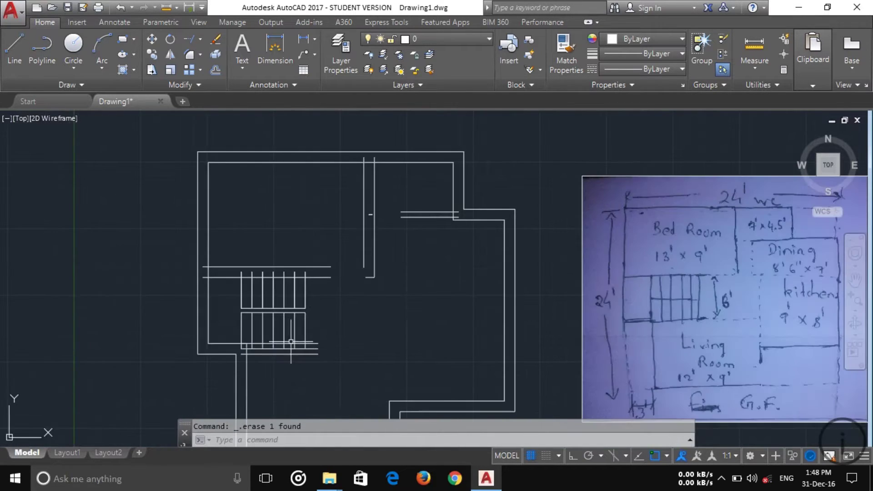
scroll(291, 341, "up", 6)
left_click(263, 331)
left_click(246, 298)
key("Delete")
scroll(275, 300, "down", 6)
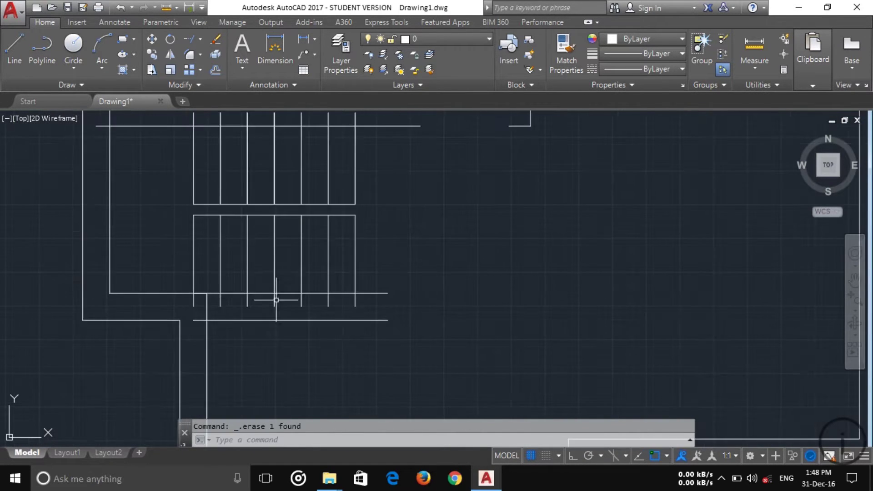
Step: Trim the upper stair flight's lines where they project into the wall above, using all objects as cutting edges
middle_click_drag(293, 277, 269, 346)
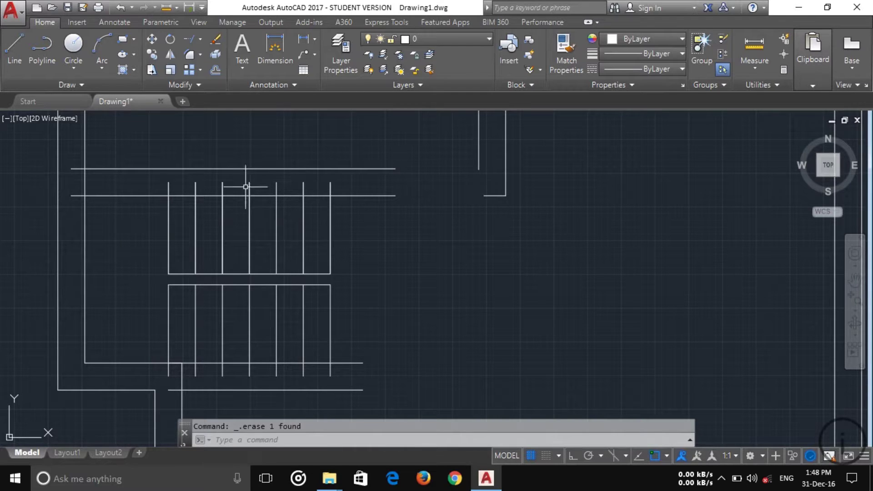
key("Return")
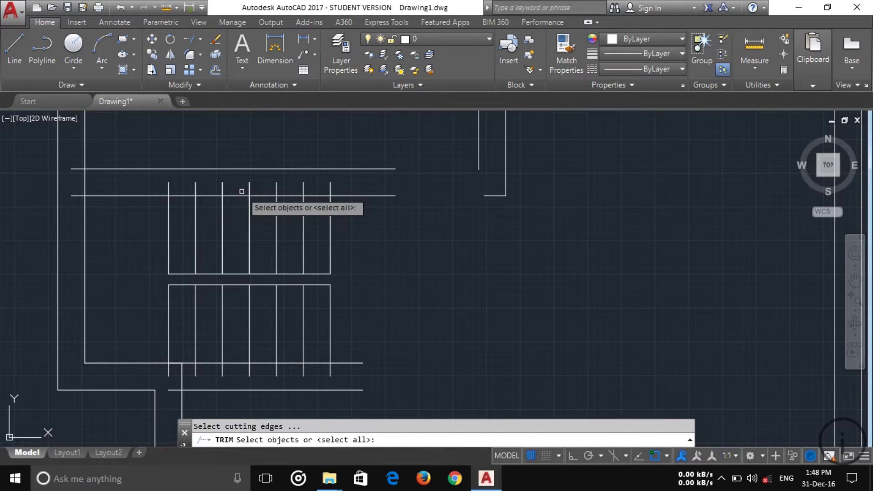
key("Return")
left_click(150, 186)
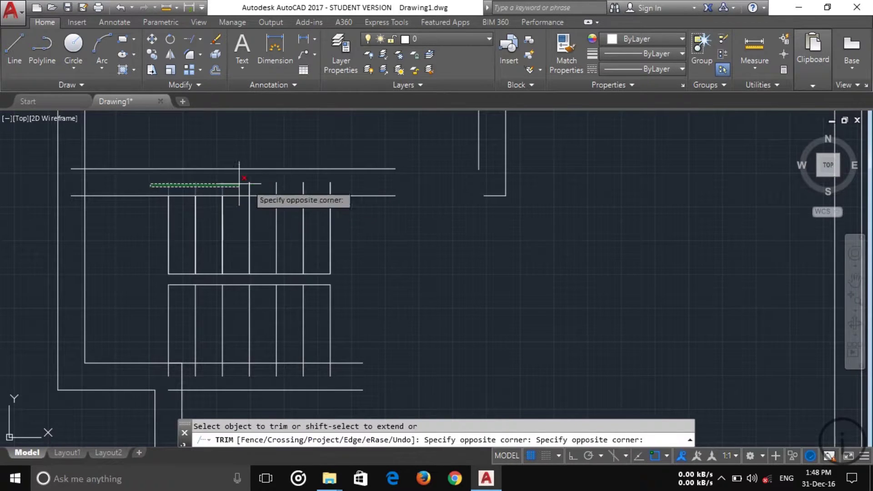
left_click(353, 179)
Step: Trim the overlaps where the upper stair wall meets the outer wall, and the lower flight's line ends projecting into the wall below
left_click(103, 183)
left_click(81, 180)
left_click(74, 210)
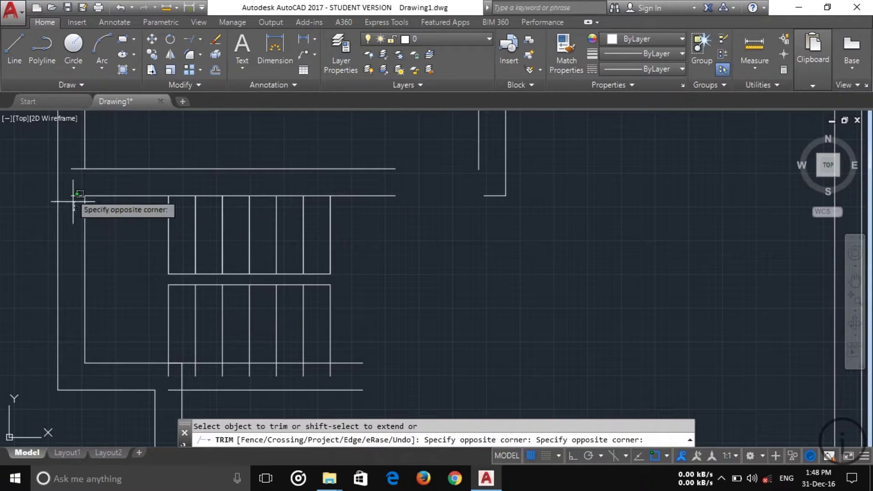
left_click(71, 156)
left_click(151, 365)
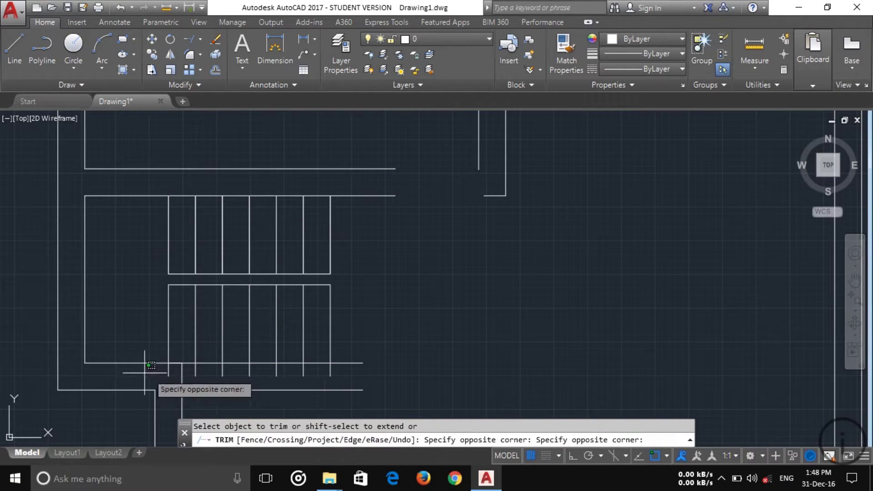
left_click(392, 376)
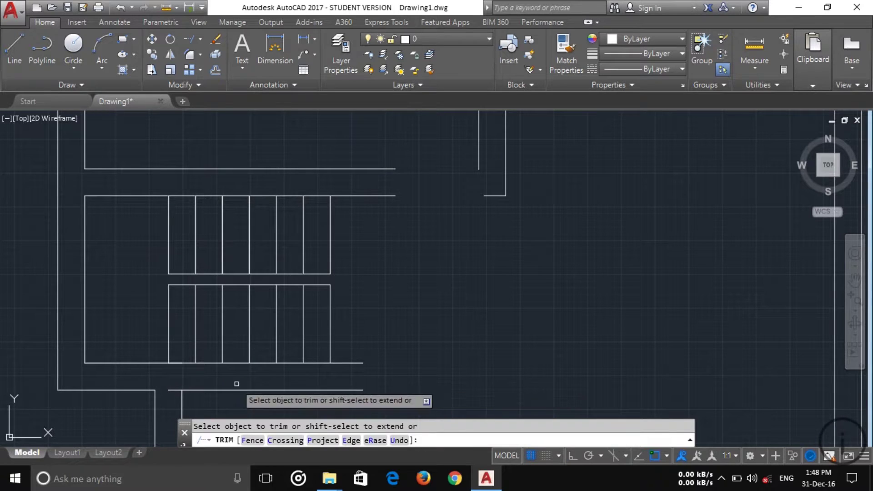
left_click(175, 403)
left_click(173, 357)
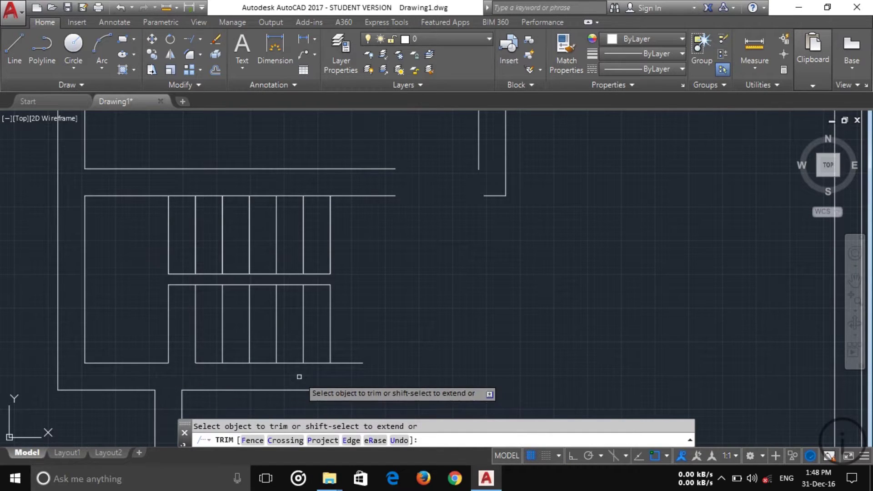
key("ctrl+z")
Step: Trim the overlapping line ends where the lower stair wall joins the outer wall corner
left_click(170, 399)
left_click(172, 370)
scroll(200, 385, "down", 3)
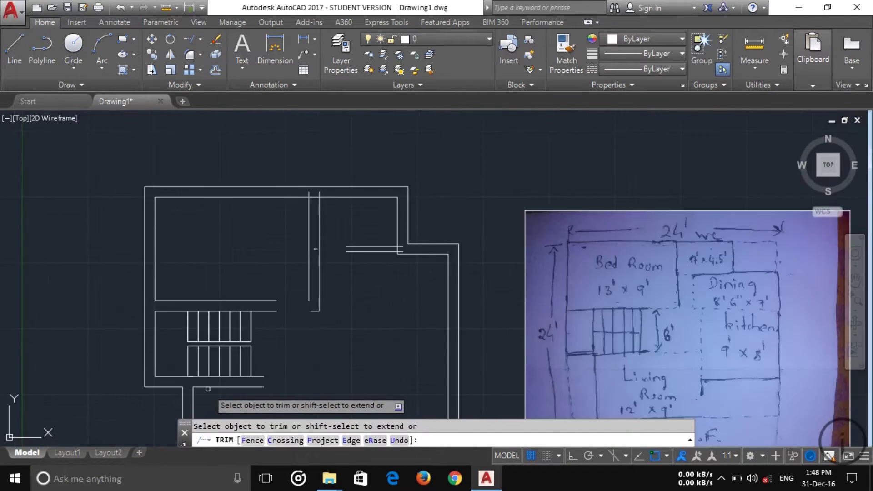
Step: Trim the inner outer-wall line between the bedroom partition's two faces, and the partition ends projecting past it
scroll(178, 302, "down", 3)
scroll(257, 234, "up", 10)
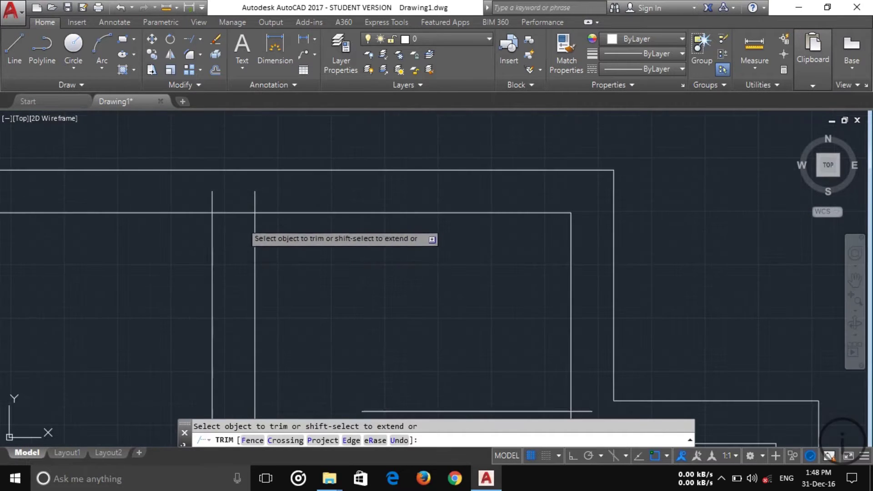
left_click(237, 231)
left_click(224, 192)
left_click(224, 192)
left_click(225, 251)
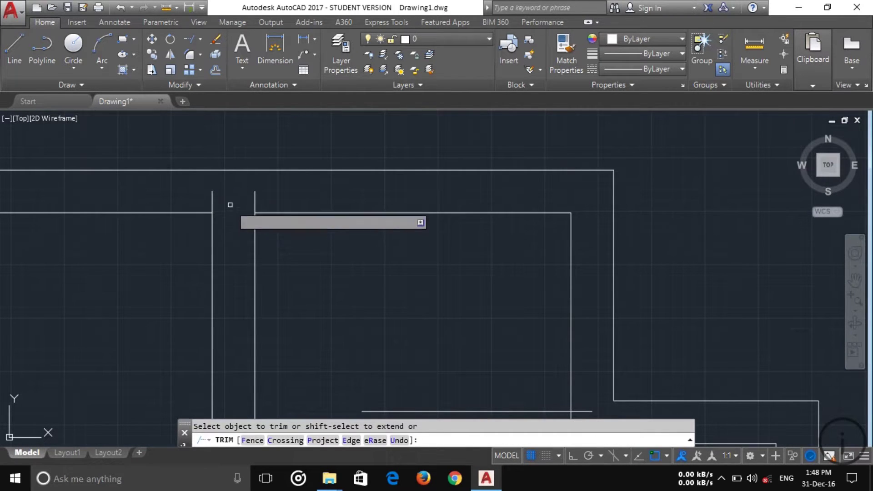
left_click(230, 205)
left_click(199, 195)
left_click(223, 194)
left_click(331, 198)
Step: Trim the two WC wall lines back to the inner face of the outer wall and finish trimming
scroll(394, 213, "down", 4)
middle_click_drag(394, 212, 327, 158)
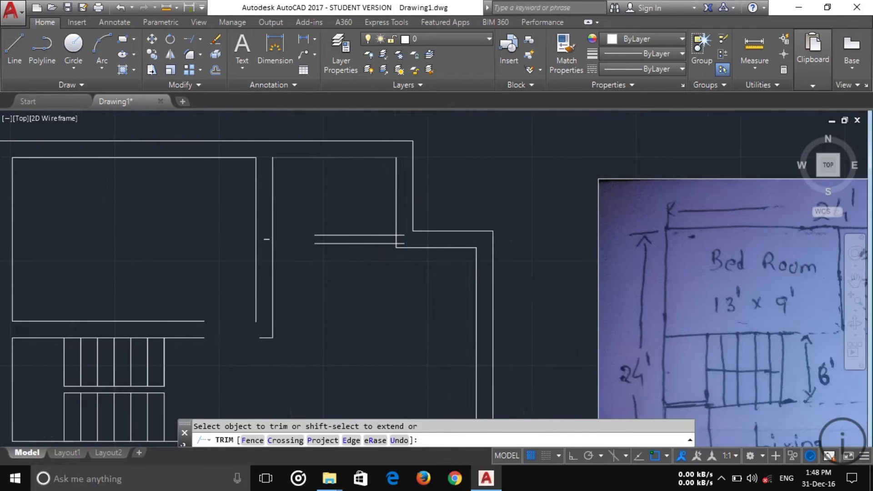
scroll(410, 241, "up", 6)
left_click(410, 253)
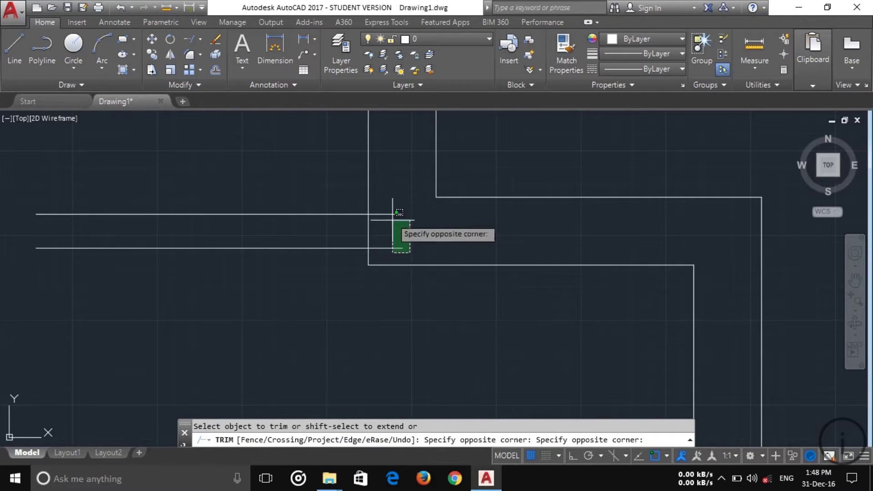
left_click(393, 220)
scroll(523, 257, "down", 4)
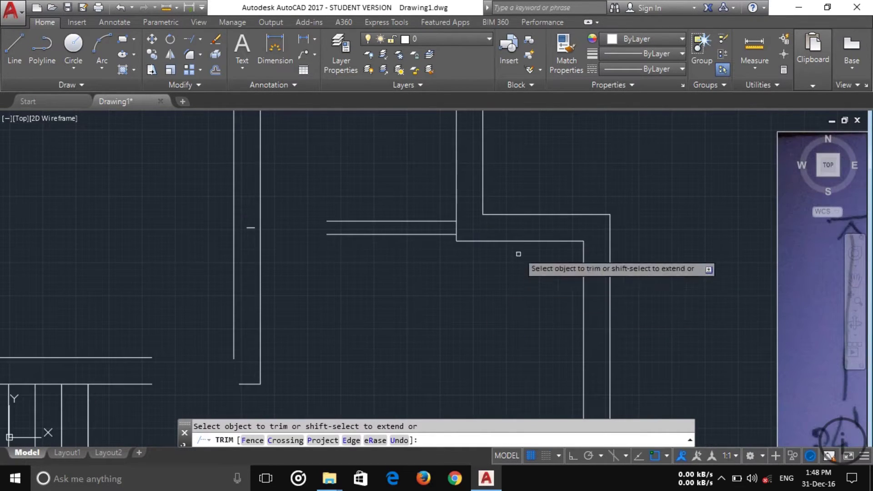
middle_click_drag(422, 384, 474, 285)
scroll(485, 334, "down", 2)
middle_click_drag(484, 335, 508, 206)
mouse_move(508, 292)
middle_mouse_down()
mouse_move(521, 215)
mouse_move(532, 308)
mouse_move(470, 266)
mouse_move(485, 314)
middle_mouse_up()
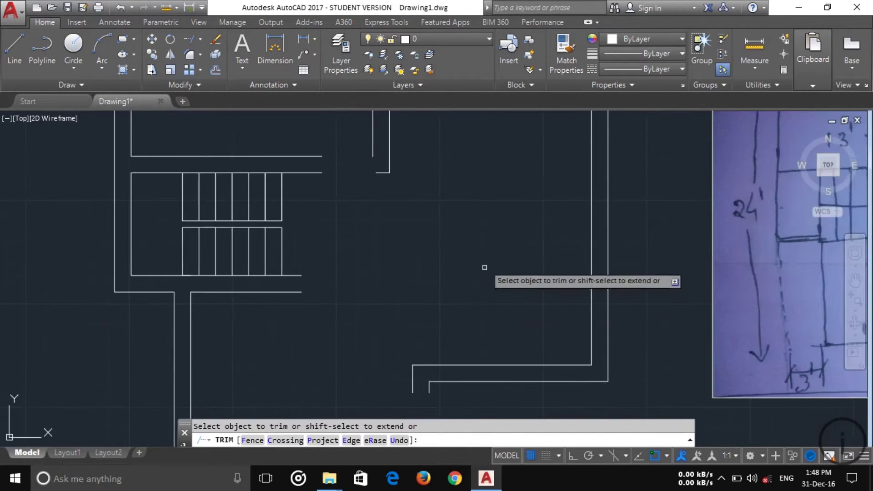
scroll(484, 268, "down", 3)
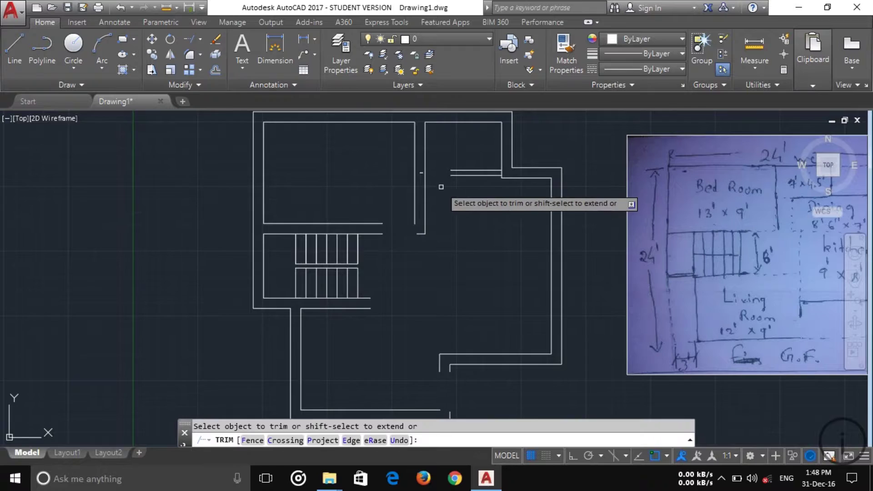
key("Escape")
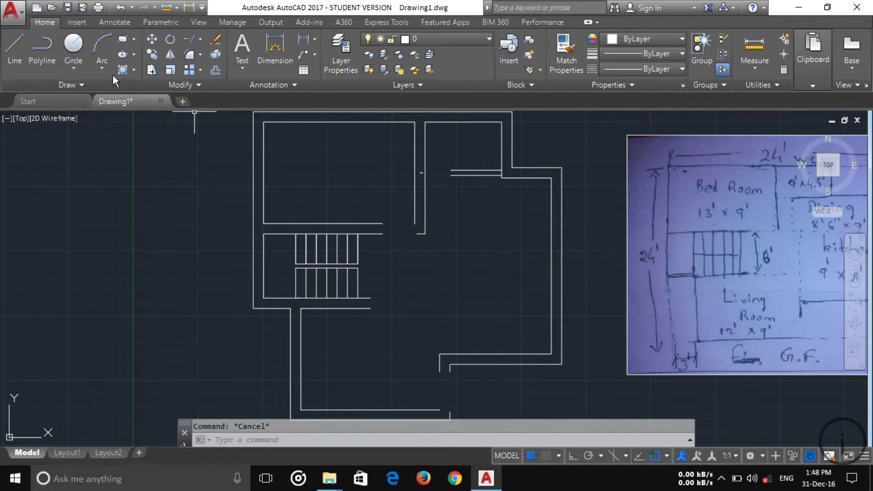
Step: Close the open end of the WC wall with a short line between its two faces
left_click(14, 46)
scroll(454, 150, "up", 4)
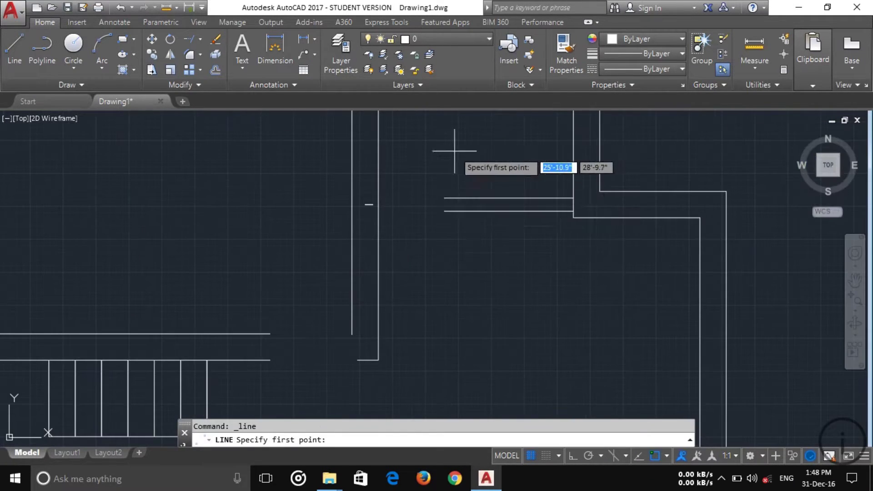
left_click(445, 198)
left_click(445, 212)
key("Escape")
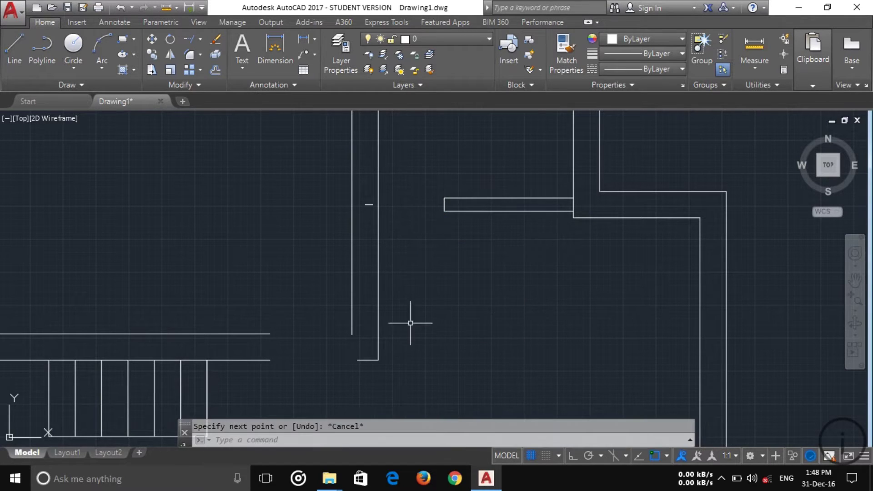
Step: Turn on Ortho mode and draw a line closing the open end of the upper stair wall
key("F8")
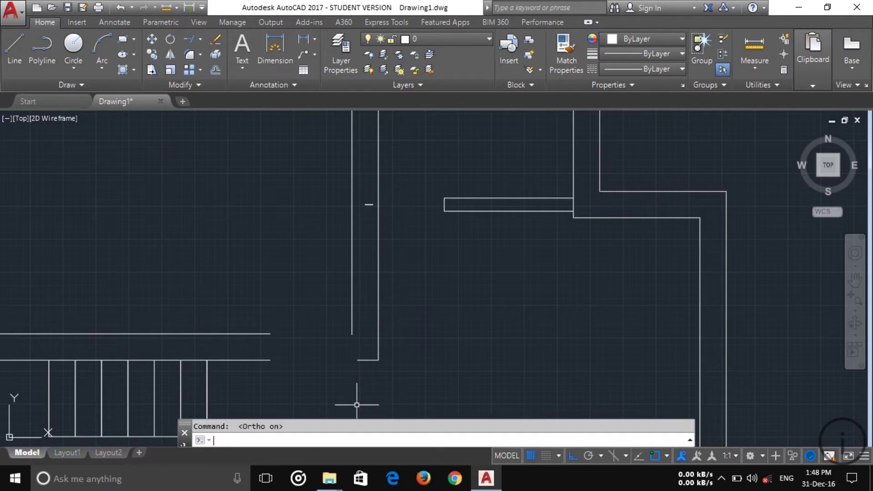
left_click(14, 50)
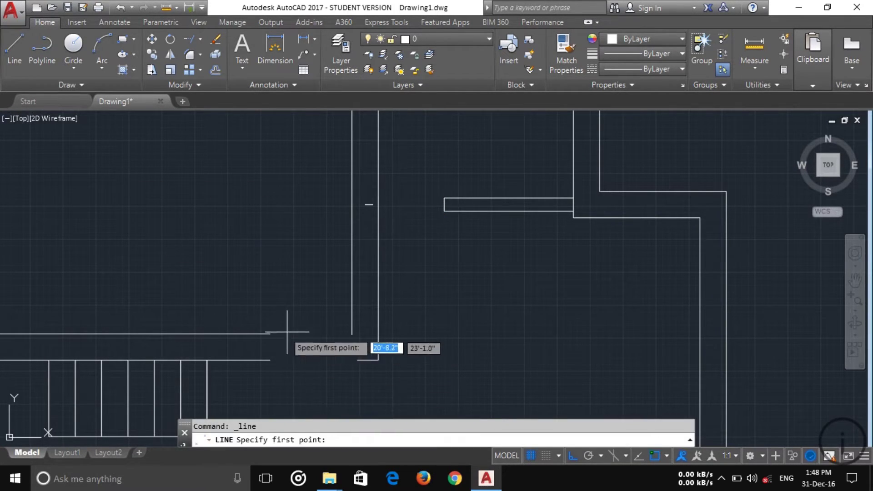
left_click(270, 334)
left_click(271, 360)
key("Escape")
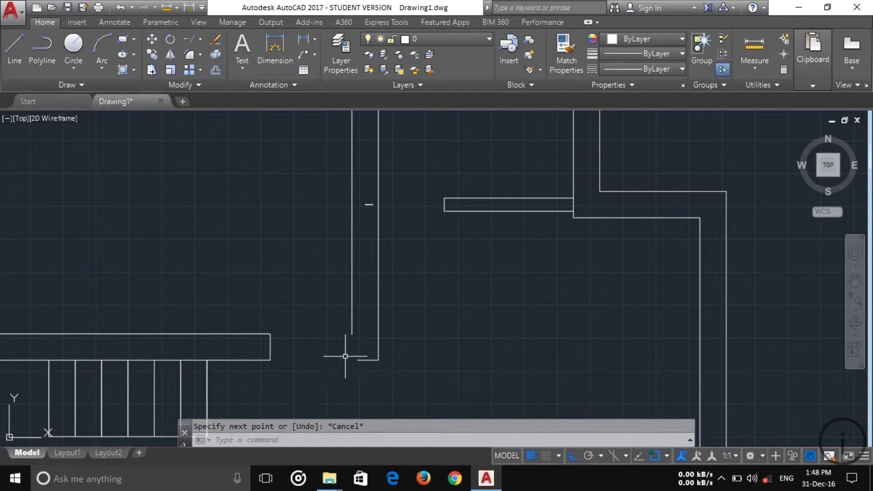
Step: Extend the bedroom partition's left face down with a line and join it to the short line at the partition's lower end
left_click(15, 50)
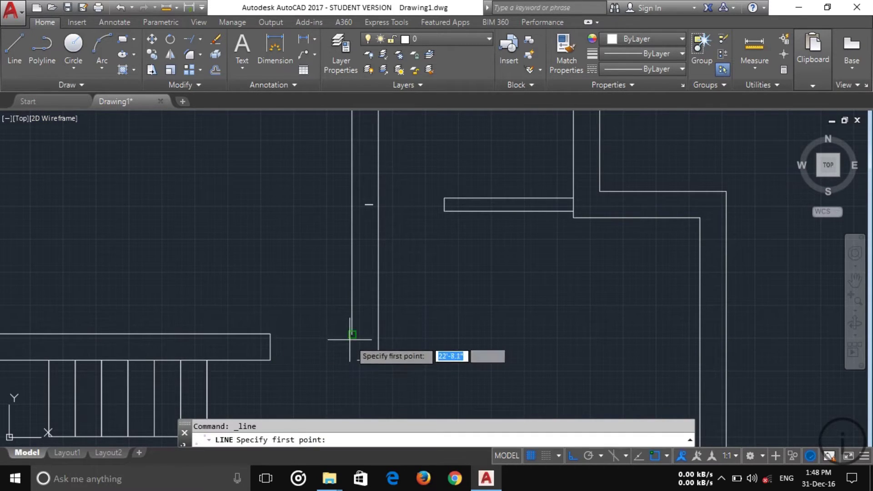
left_click(353, 335)
scroll(351, 361, "up", 5)
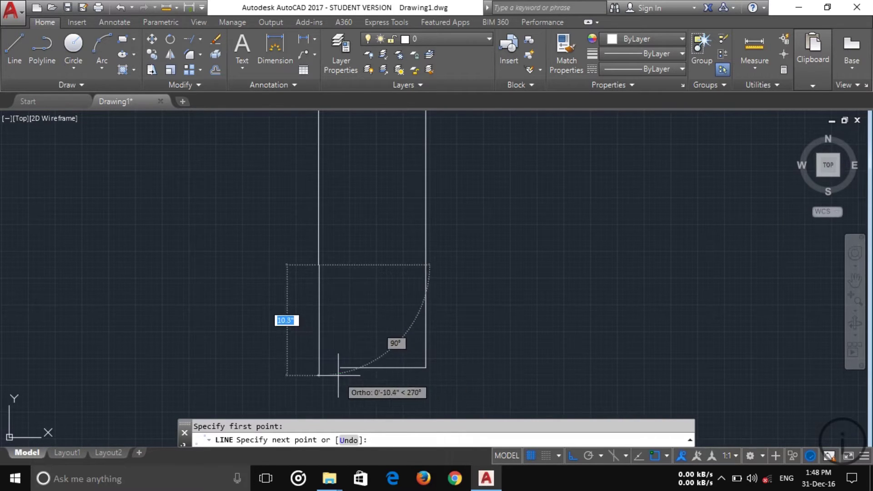
left_click(318, 366)
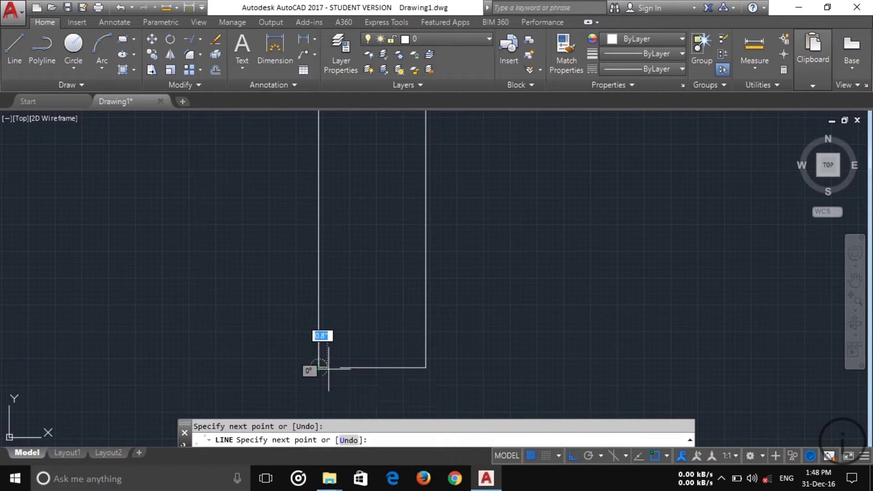
left_click(340, 367)
key("Escape")
Step: Draw a line closing the open end of the lower stair wall
scroll(361, 377, "down", 4)
mouse_move(366, 370)
middle_mouse_down()
mouse_move(394, 255)
mouse_move(394, 181)
middle_mouse_up()
scroll(479, 277, "down", 6)
scroll(511, 341, "down", 4)
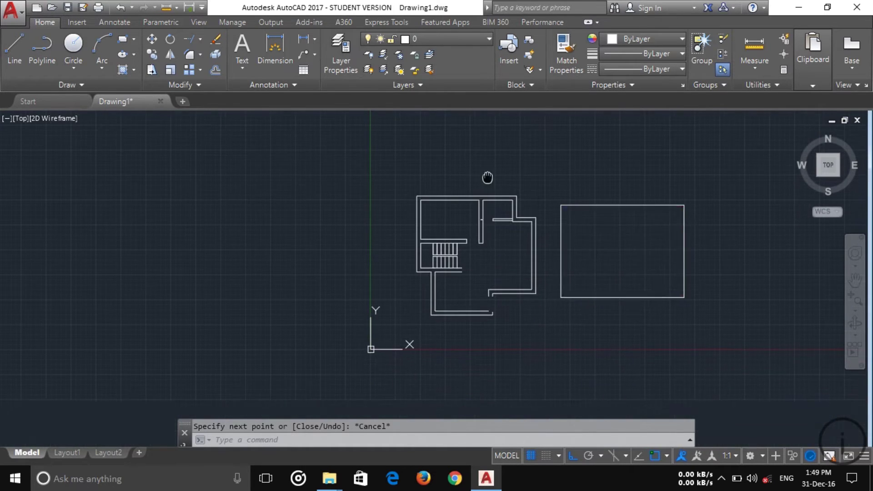
scroll(464, 267, "up", 6)
key("Return")
left_click(470, 245)
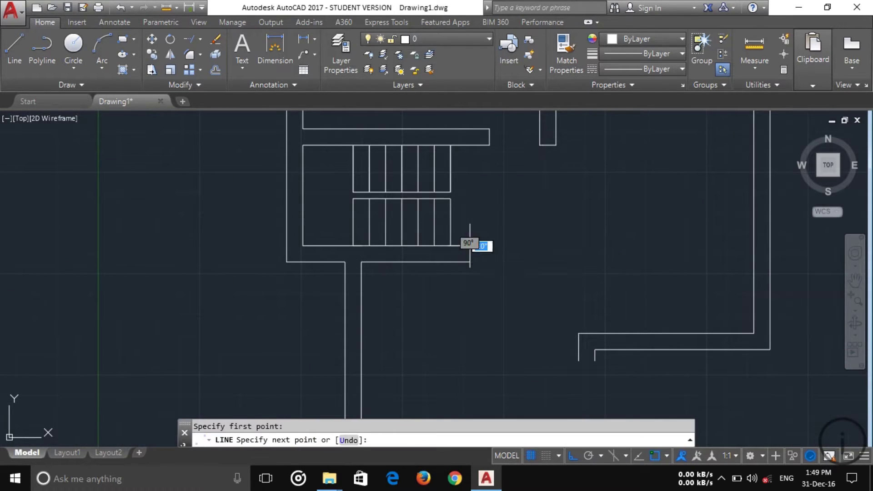
left_click(470, 262)
key("Return")
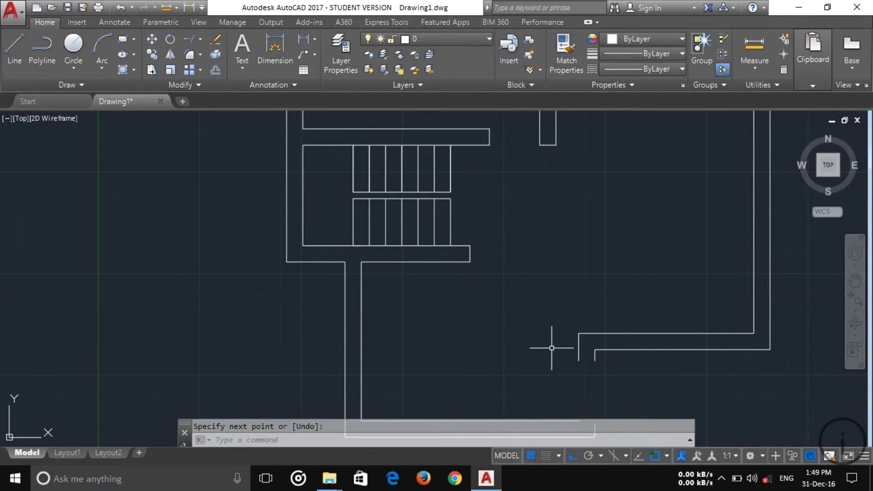
Step: Cap the kitchen wall's short return, and extend the living room bottom wall's inner line to close that wall's end
key("Return")
left_click(579, 362)
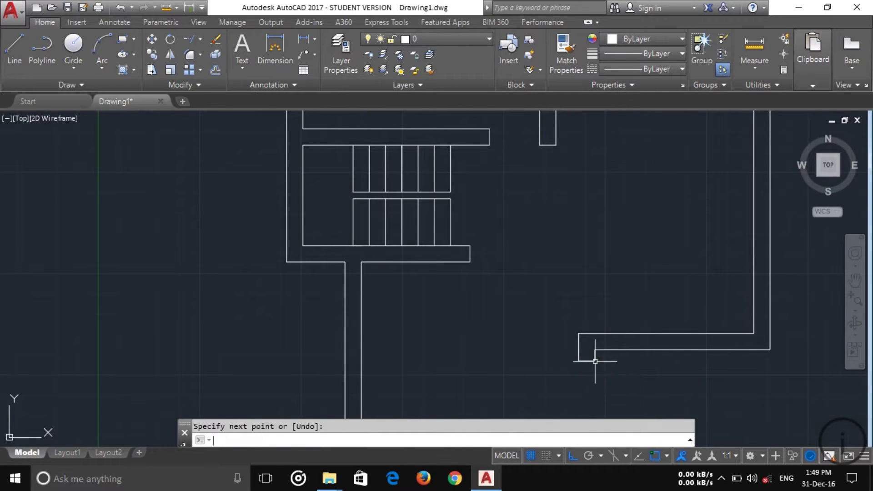
scroll(595, 362, "down", 4)
middle_click_drag(599, 361, 569, 284)
key("Return")
scroll(569, 308, "up", 6)
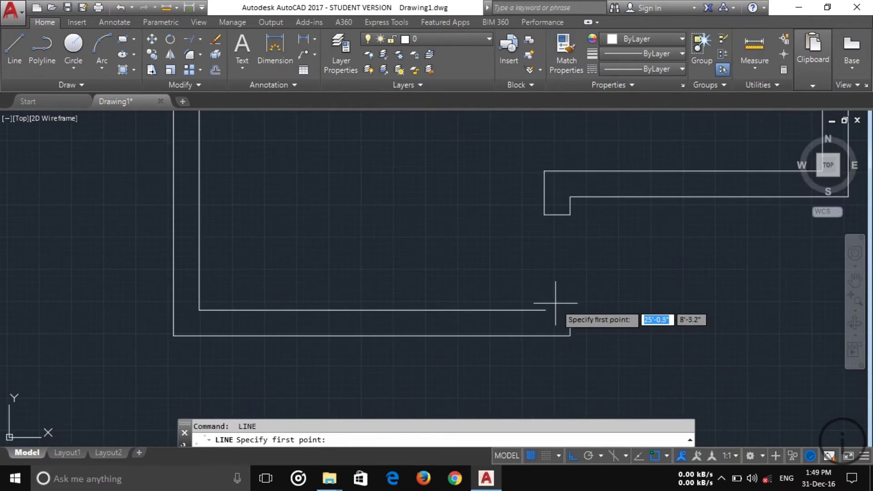
left_click(546, 310)
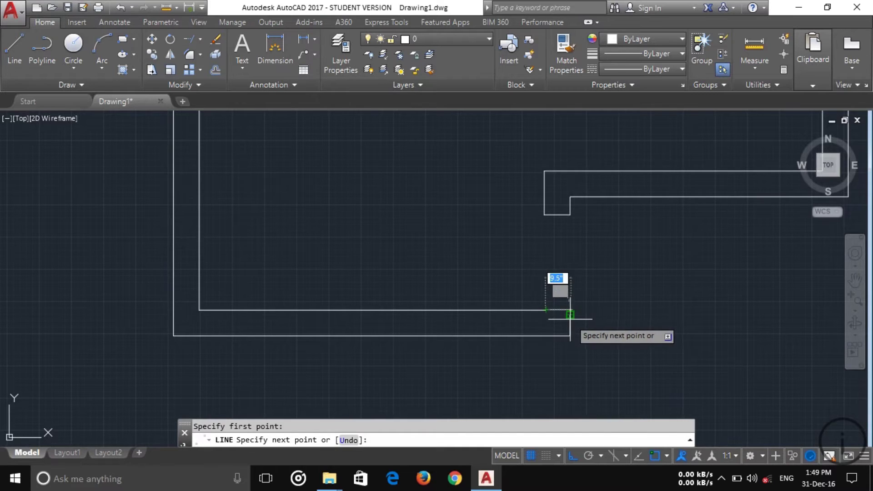
scroll(570, 318, "up", 10)
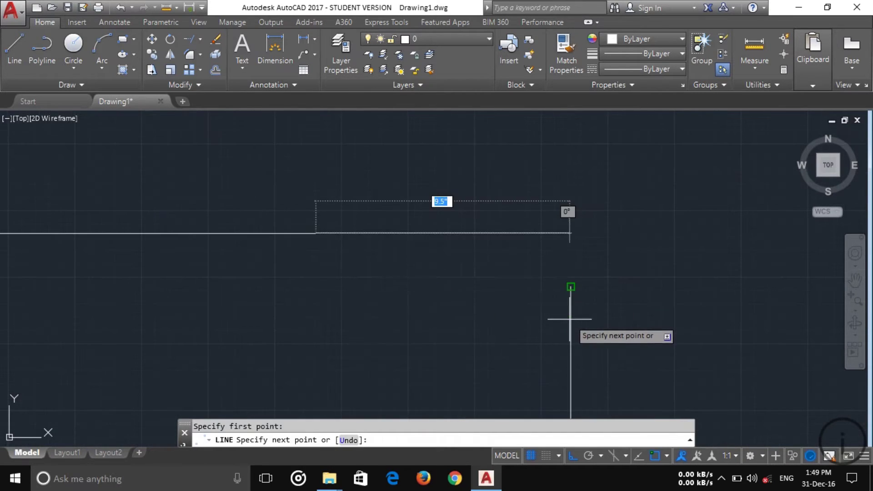
left_click(571, 233)
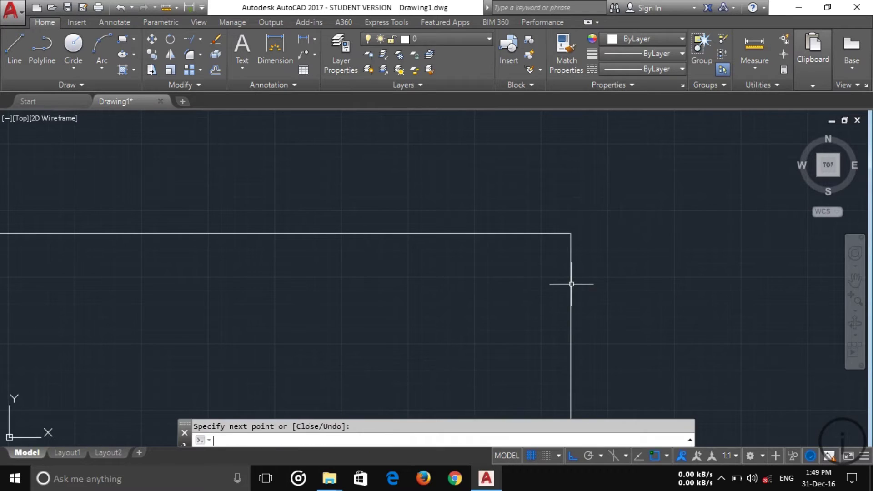
Step: Erase the stray short lines left between the two faces of the bedroom partition
scroll(571, 284, "down", 10)
mouse_move(568, 318)
middle_mouse_down()
mouse_move(522, 367)
mouse_move(536, 364)
mouse_move(506, 369)
middle_mouse_up()
scroll(536, 361, "down", 2)
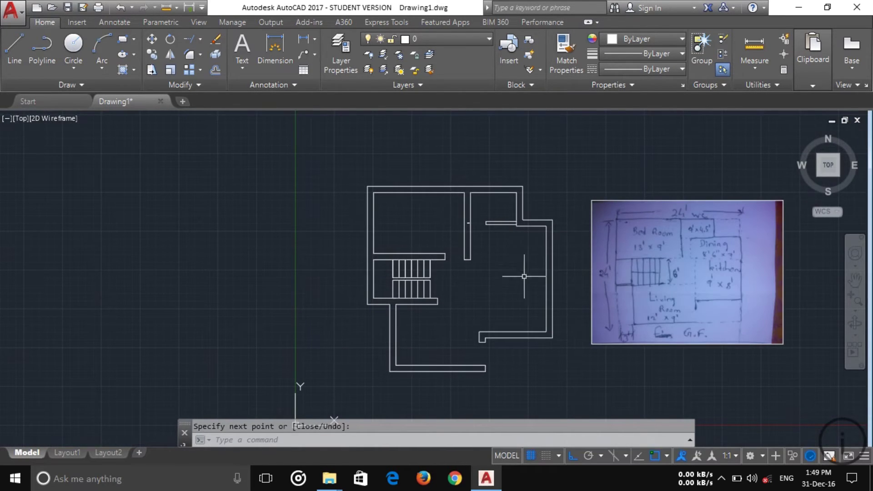
scroll(461, 220, "up", 6)
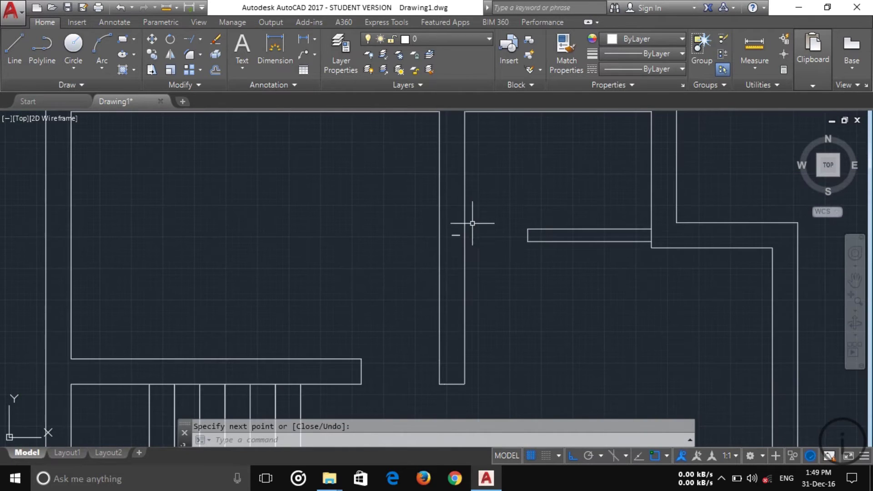
left_click(457, 237)
left_click(450, 247)
left_click(455, 233)
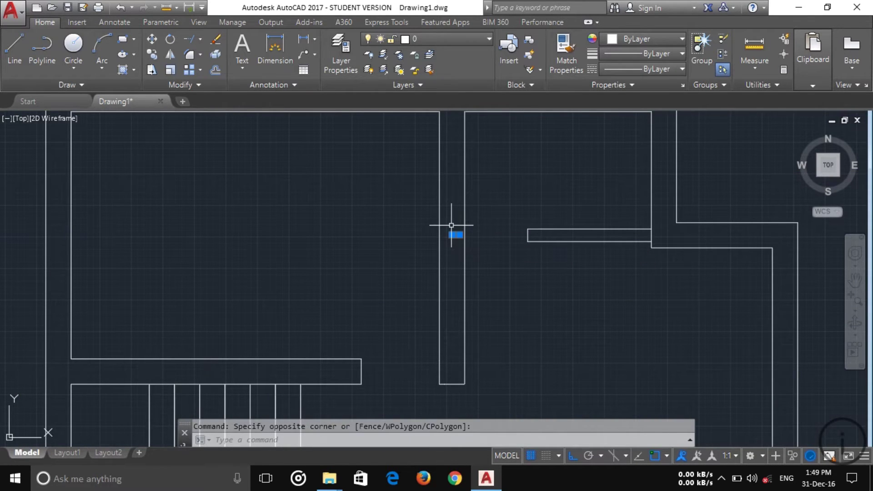
key("Delete")
Step: Move both WC wall face lines down so the lower one aligns with the outer wall's inner corner
mouse_move(619, 351)
middle_mouse_down()
mouse_move(611, 333)
mouse_move(544, 337)
middle_mouse_up()
scroll(564, 199, "up", 4)
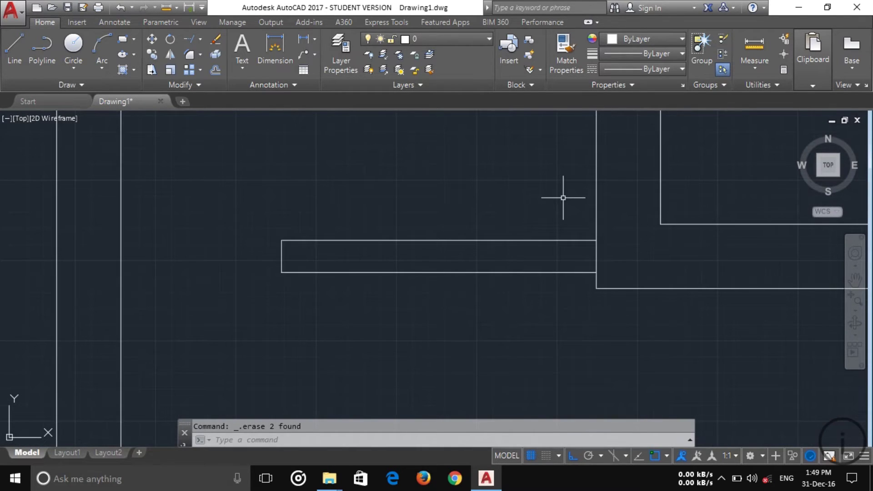
left_click(549, 345)
left_click(456, 181)
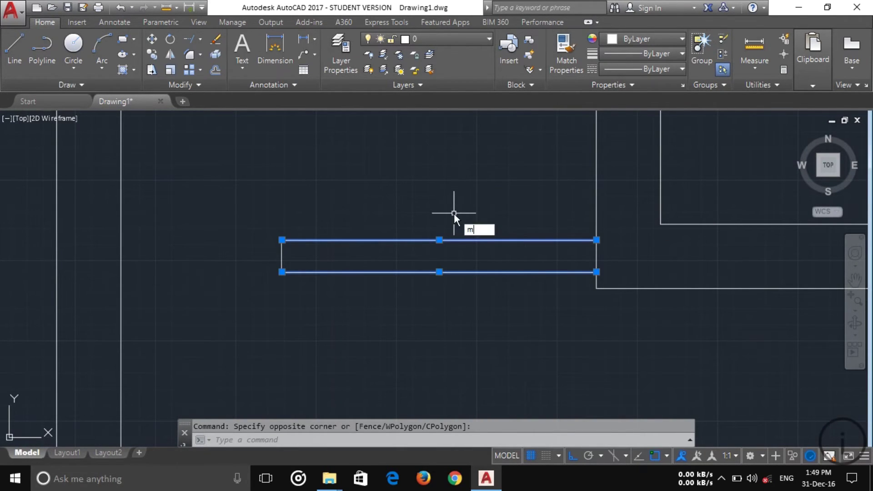
type("m")
key("Return")
left_click(597, 272)
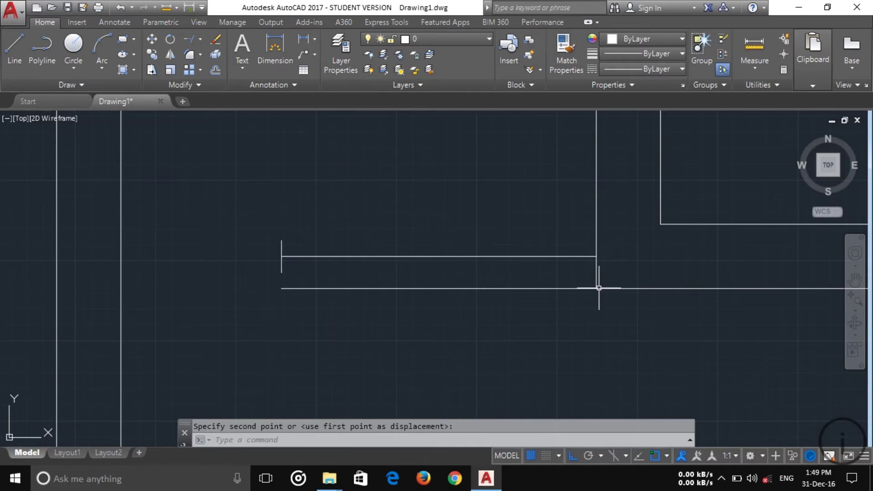
Step: Replace the WC wall's old end line with a new one joining the ends of the two moved faces
key("Escape")
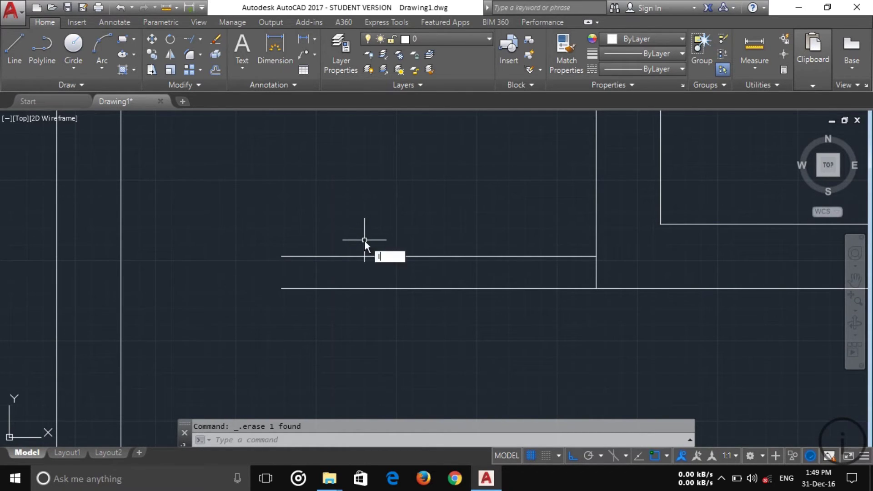
type("l")
key("Return")
left_click(282, 256)
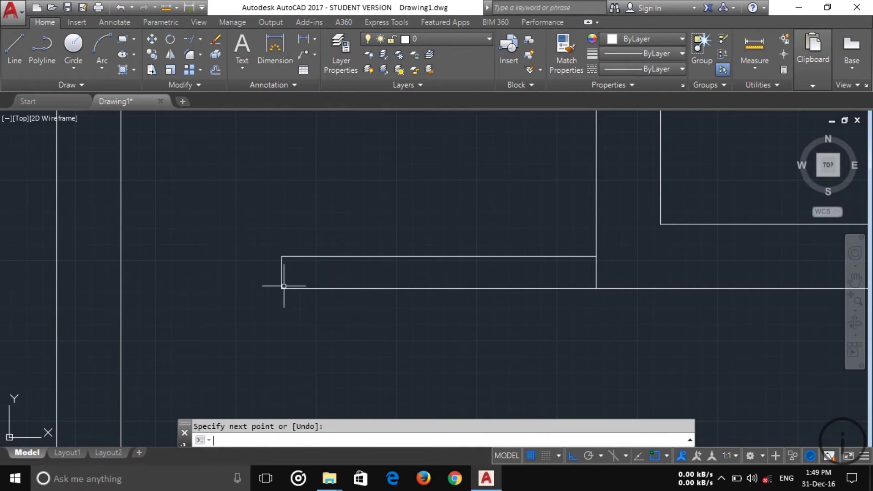
left_click(282, 288)
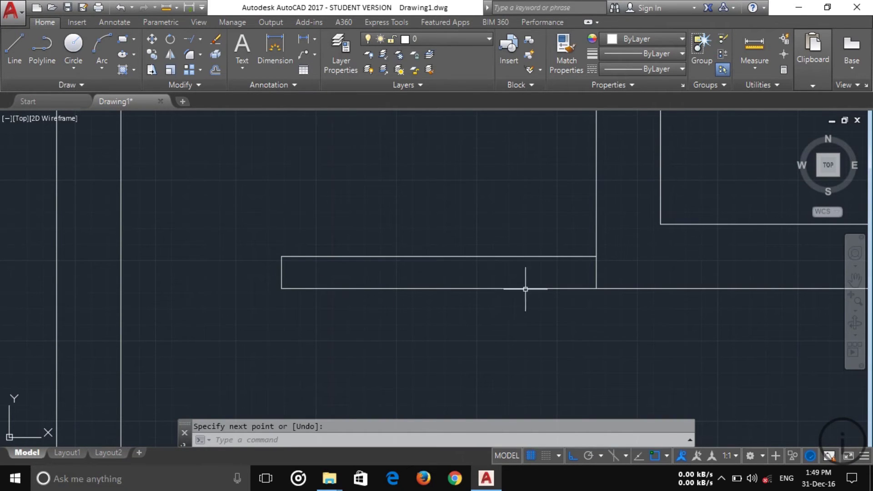
Step: Trim the outer wall's inner line between the WC wall's two faces
key("Return")
key("Return")
left_click(601, 275)
left_click(572, 271)
Step: Examine the wall ends and openings across the whole floor plan against the hand sketch
scroll(641, 264, "down", 3)
mouse_move(640, 263)
middle_mouse_down()
mouse_move(537, 277)
mouse_move(560, 242)
middle_mouse_up()
scroll(537, 274, "down", 4)
mouse_move(546, 315)
middle_mouse_down()
mouse_move(555, 291)
mouse_move(553, 251)
middle_mouse_up()
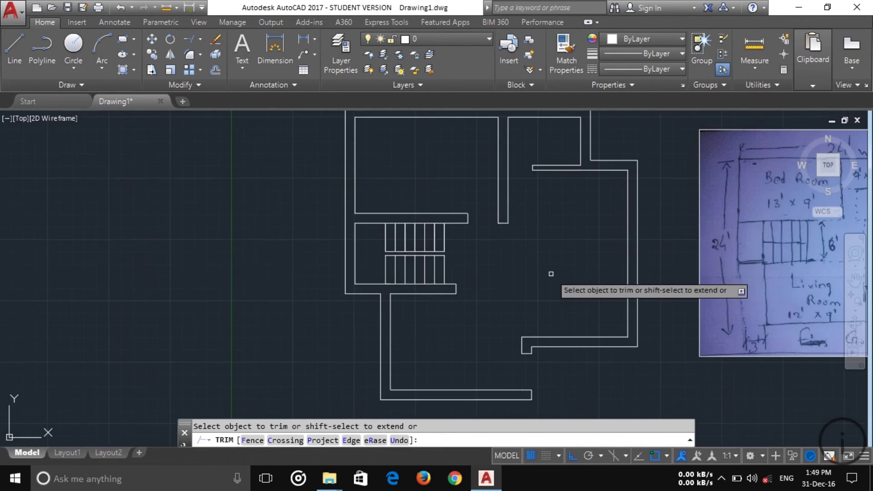
scroll(551, 274, "down", 2)
scroll(555, 273, "up", 2)
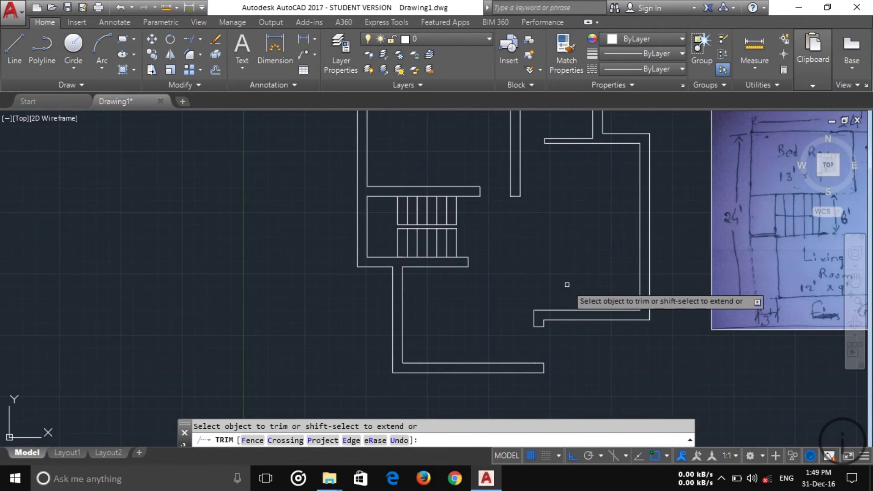
middle_click_drag(569, 272, 529, 272)
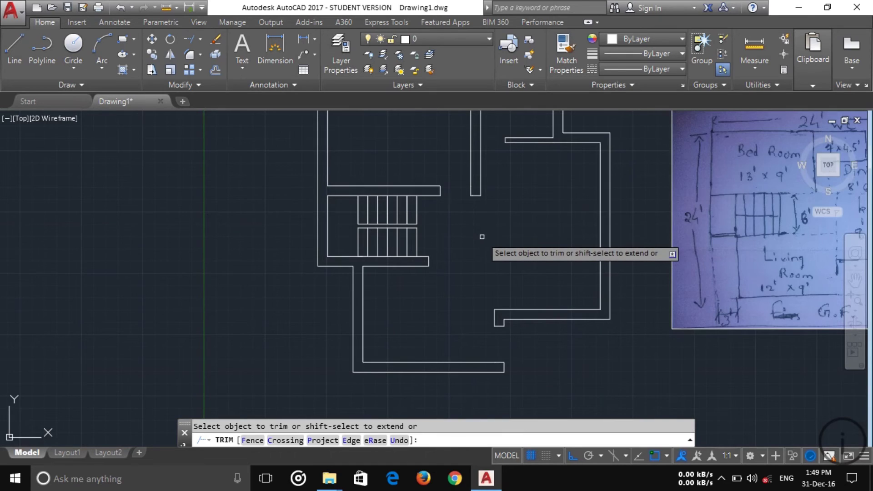
scroll(482, 237, "down", 2)
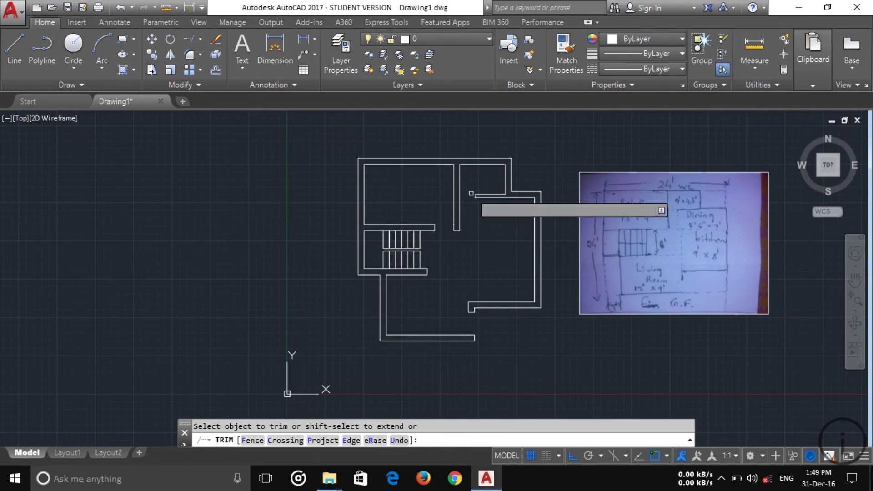